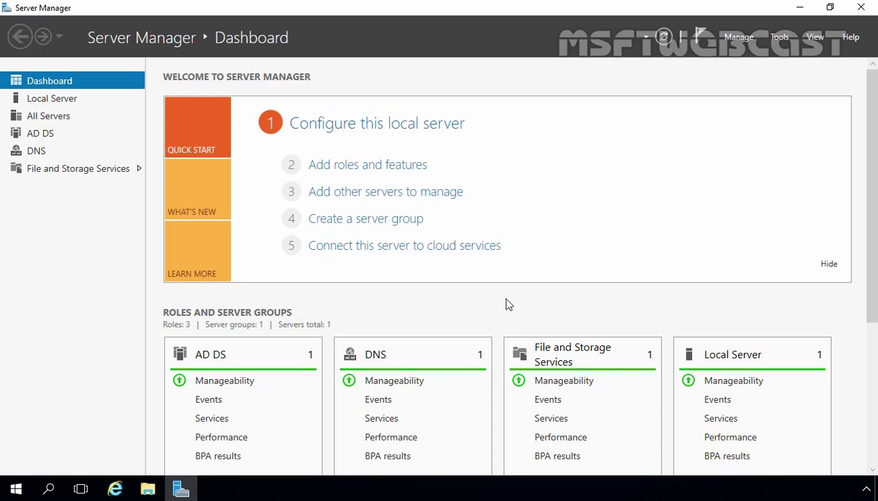
Launch Active Directory Users and Computers from Tools and expand the mylab.local domain
left_click(779, 36)
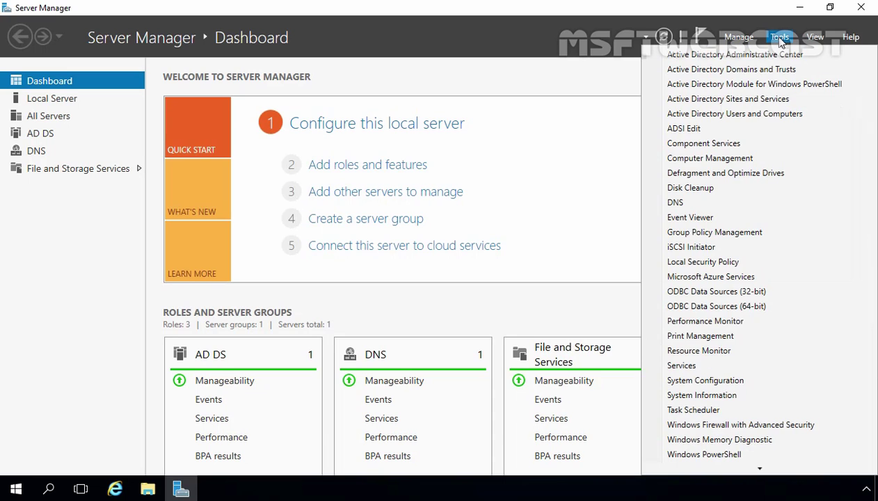
left_click(760, 120)
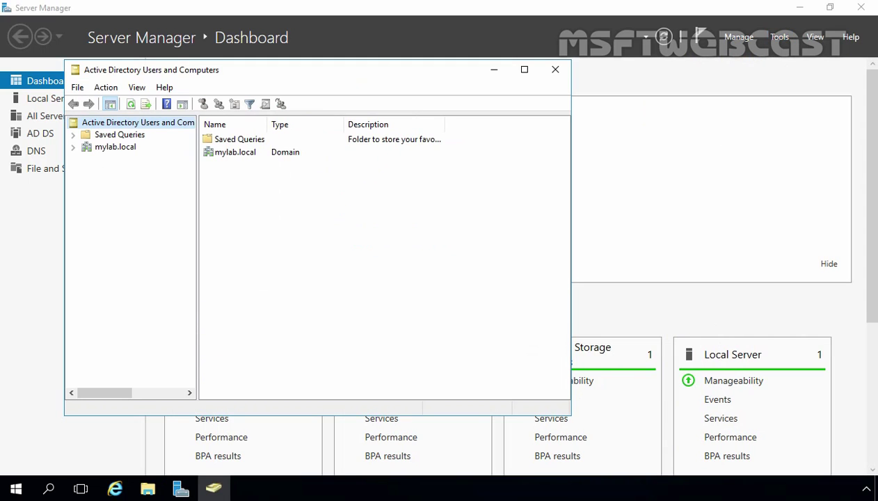
left_click(112, 148)
double_click(111, 149)
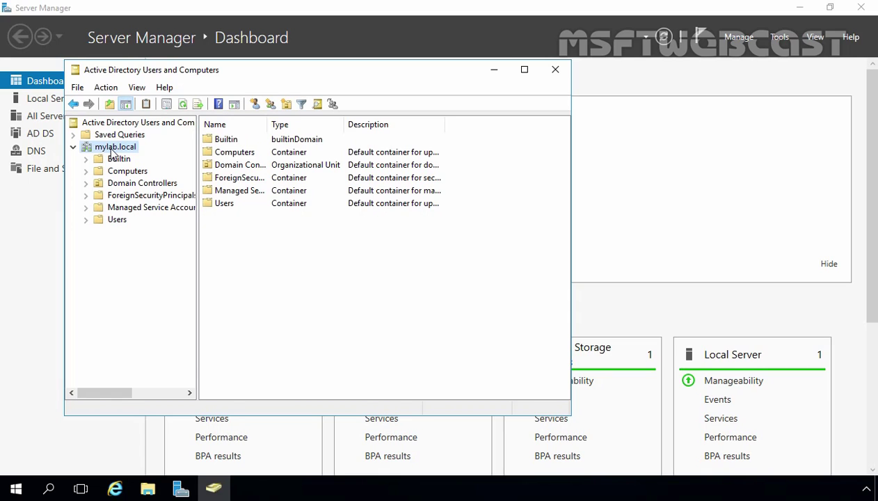
Create a new organizational unit named OU1 under mylab.local
right_click(111, 149)
mouse_move(145, 249)
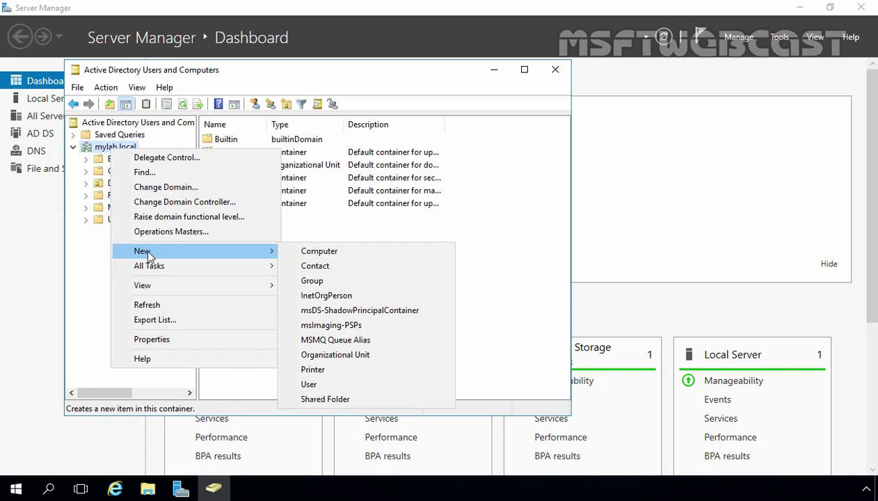
left_click(341, 355)
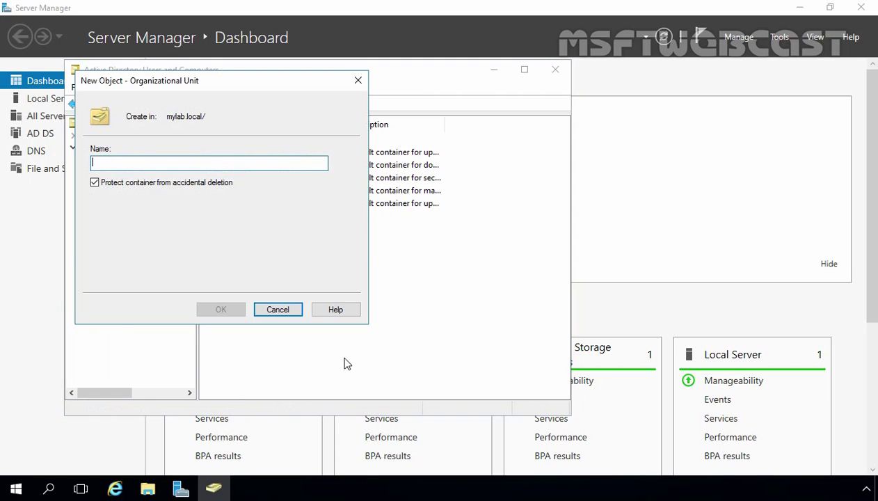
type("OU1")
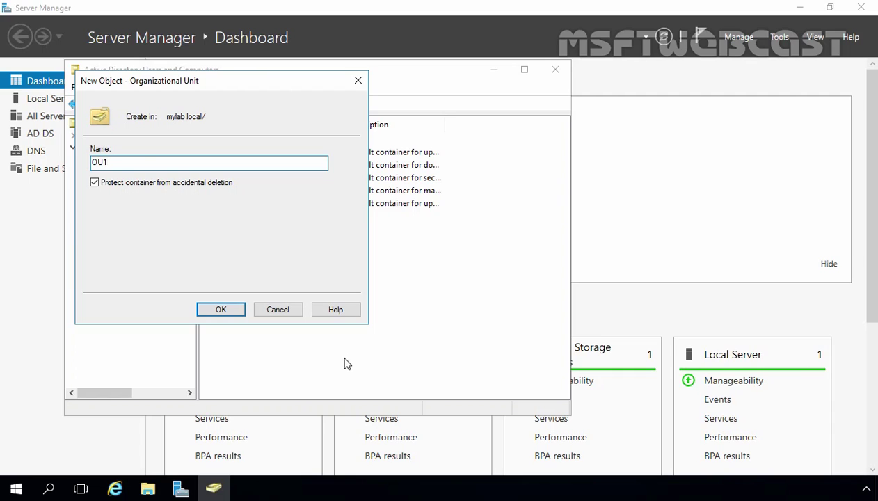
left_click(219, 313)
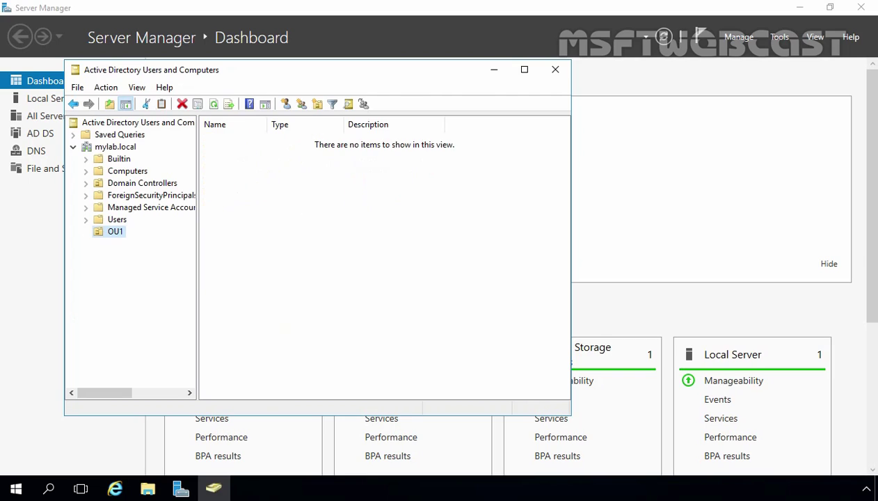
Create organizational unit CHILDOU1 inside OU1 and select it in the contents list
right_click(119, 232)
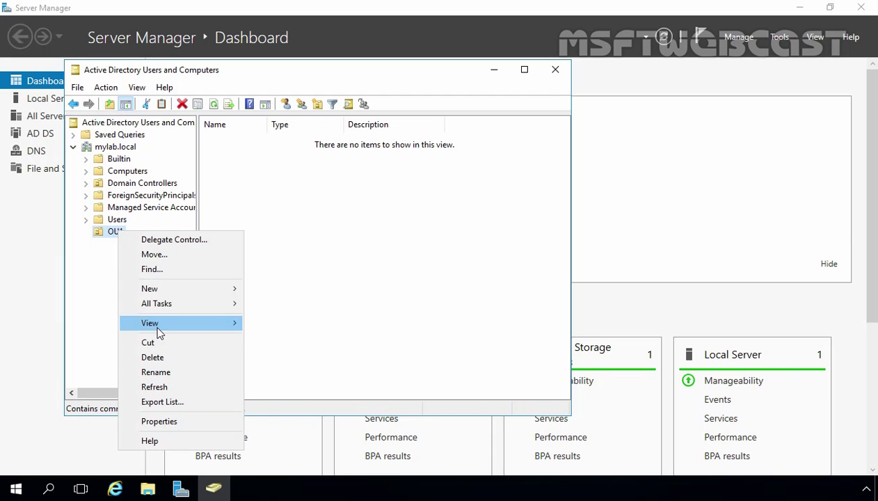
mouse_move(158, 290)
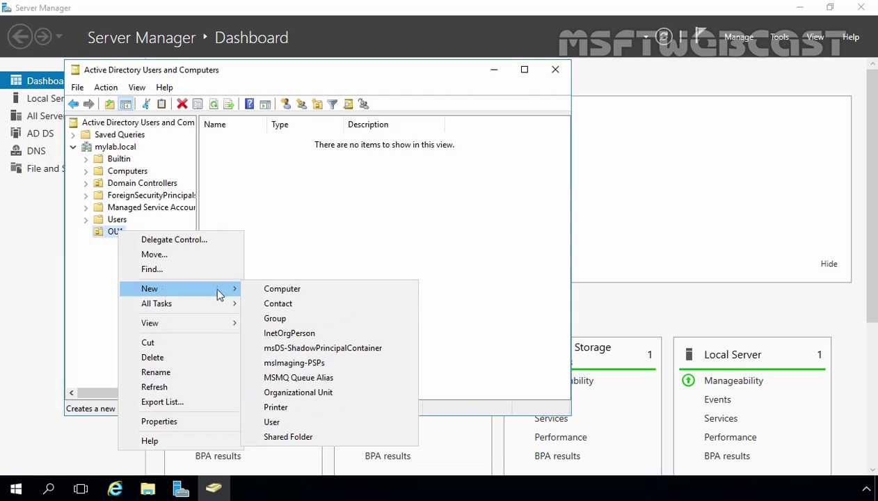
left_click(307, 393)
type("CHILDOU1")
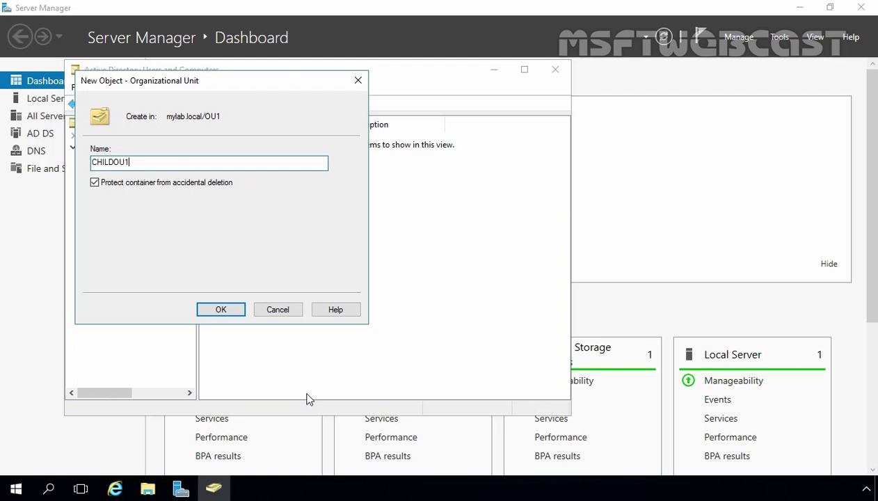
left_click(226, 312)
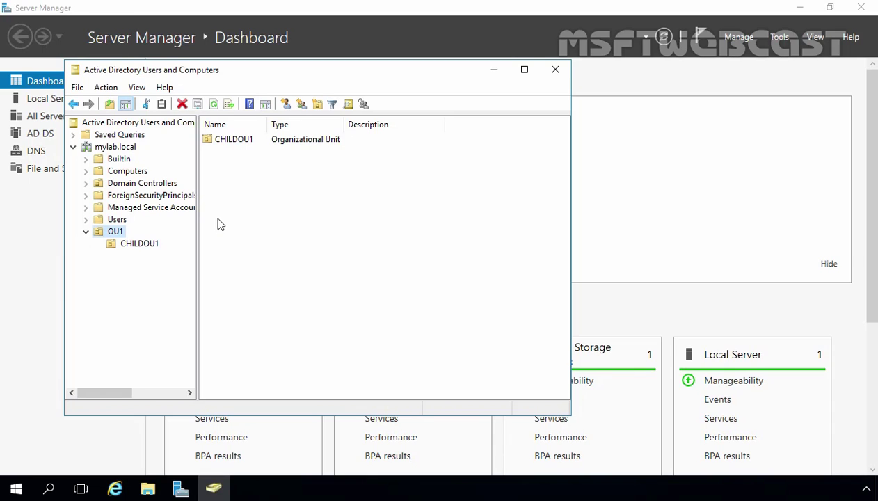
left_click(236, 144)
right_click(234, 141)
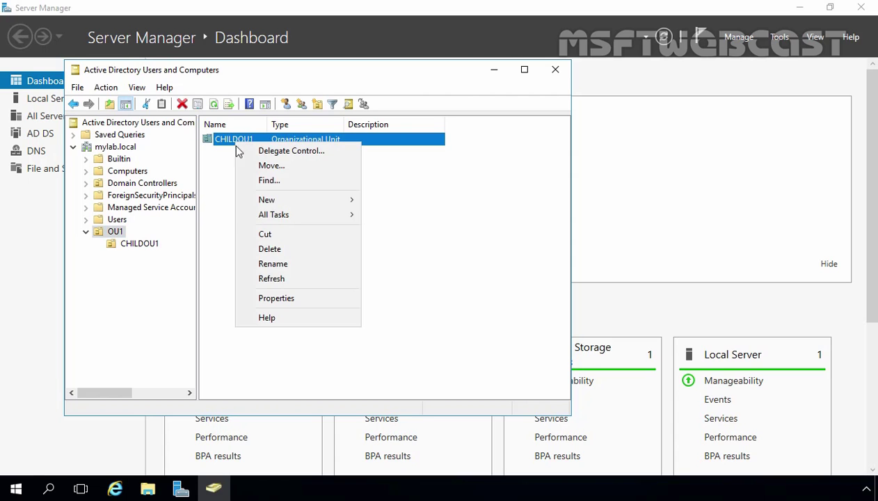
left_click(269, 248)
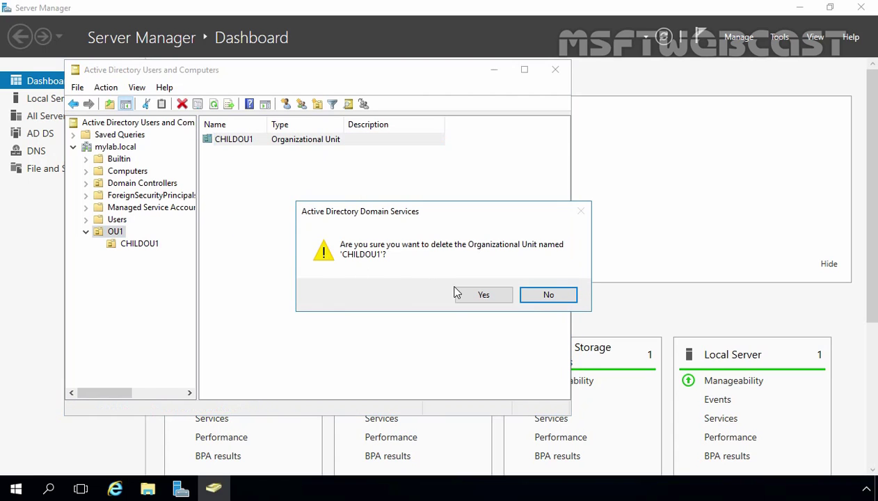
left_click(480, 296)
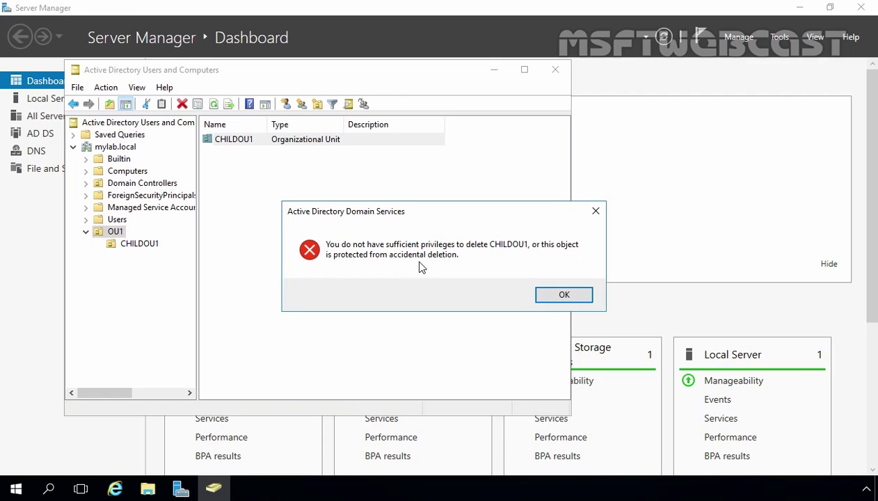
left_click(545, 294)
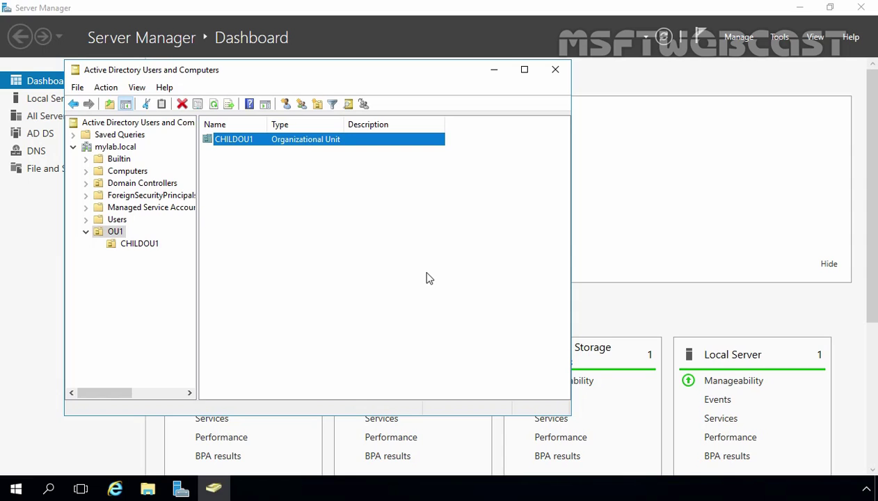
left_click(137, 88)
Turn on Advanced Features and expand OU1 to select CHILDOU1
left_click(172, 203)
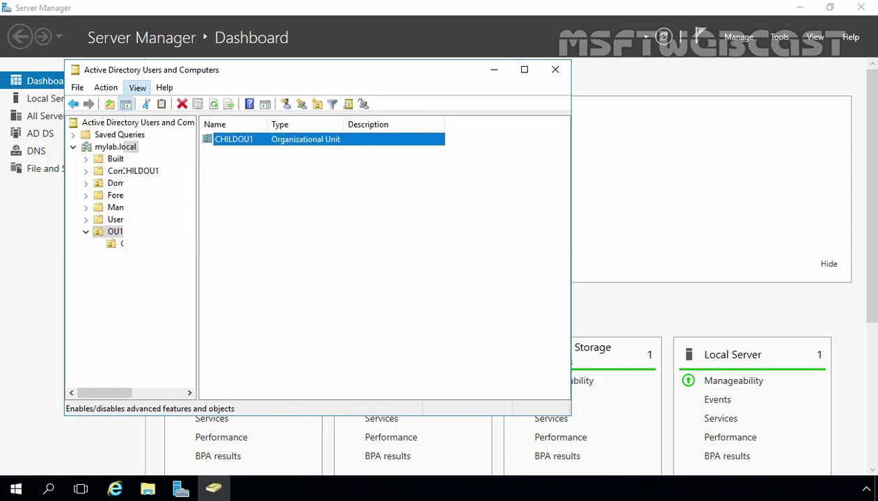
left_click(113, 245)
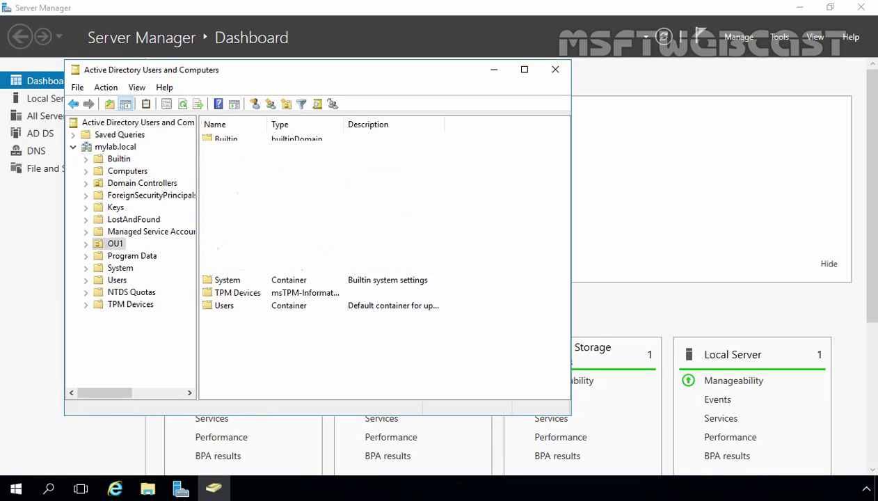
double_click(116, 245)
left_click(138, 257)
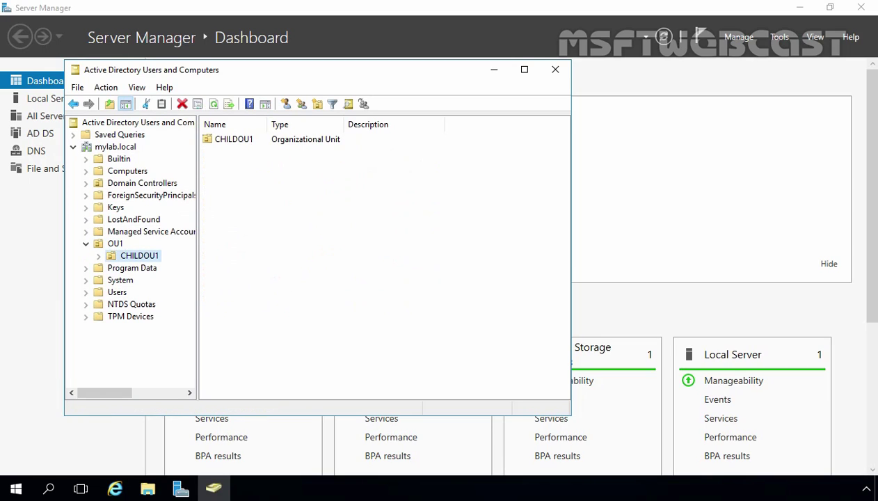
Clear Protect object from accidental deletion on CHILDOU1's Object properties and apply
right_click(139, 259)
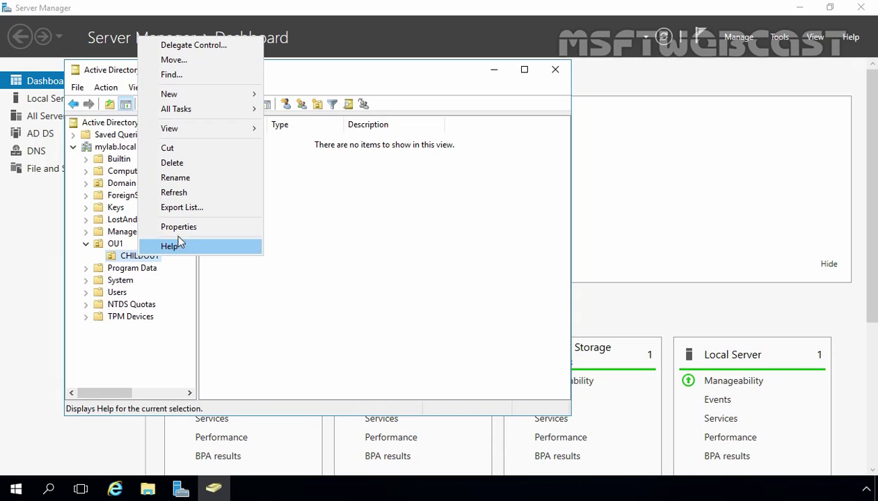
left_click(237, 227)
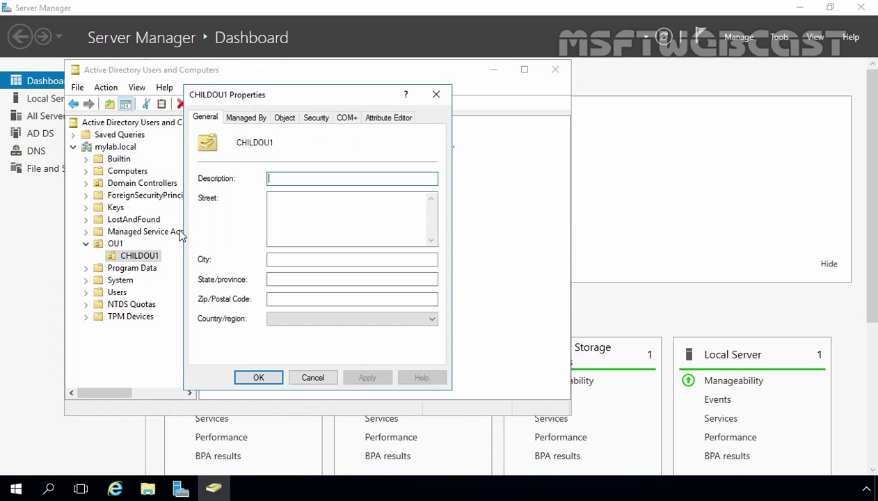
left_click(283, 117)
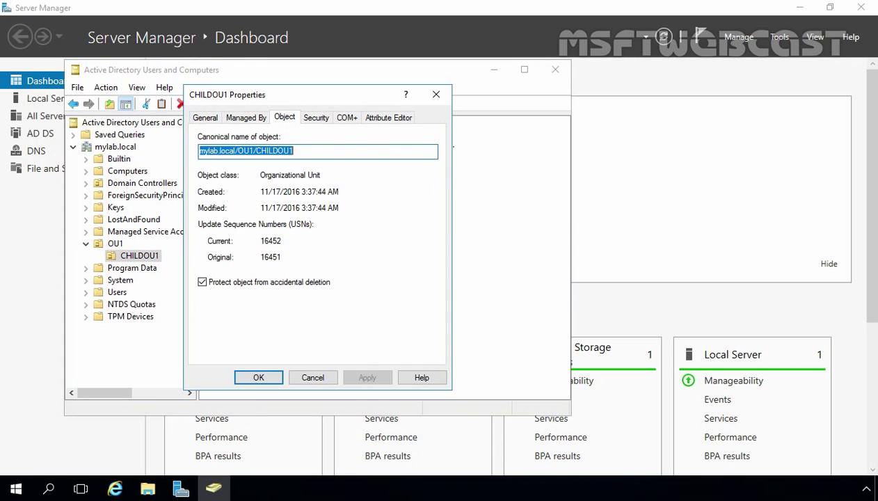
left_click(203, 282)
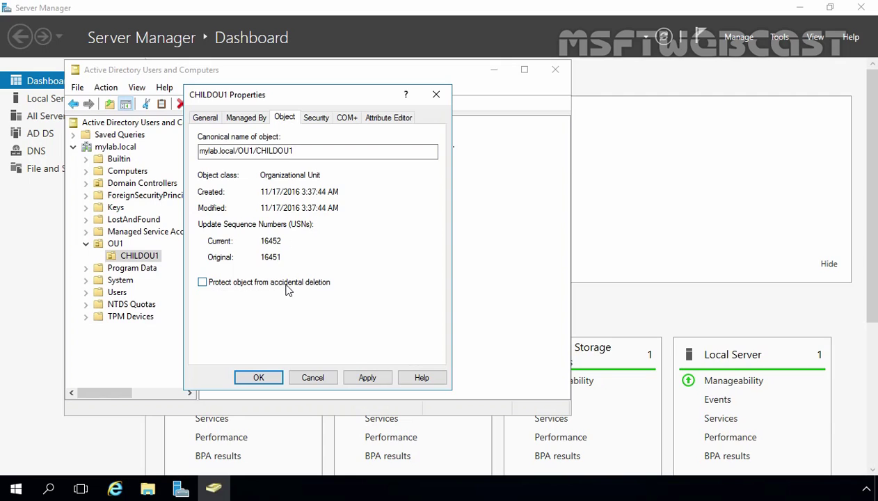
left_click(367, 377)
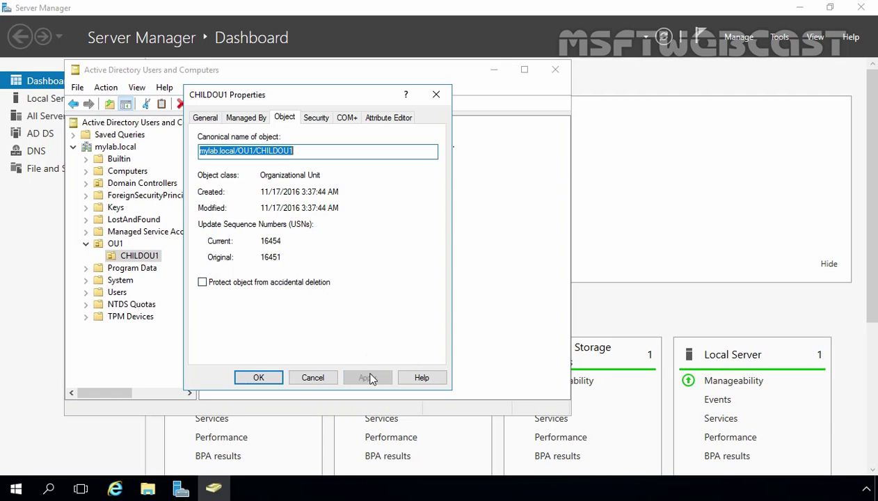
left_click(258, 384)
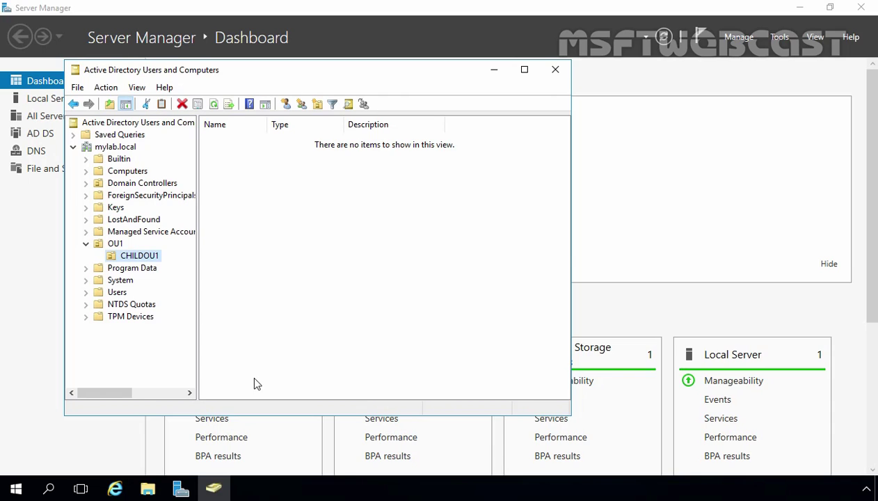
Turn Advanced Features back off and review CHILDOU1's properties without changes
left_click(136, 87)
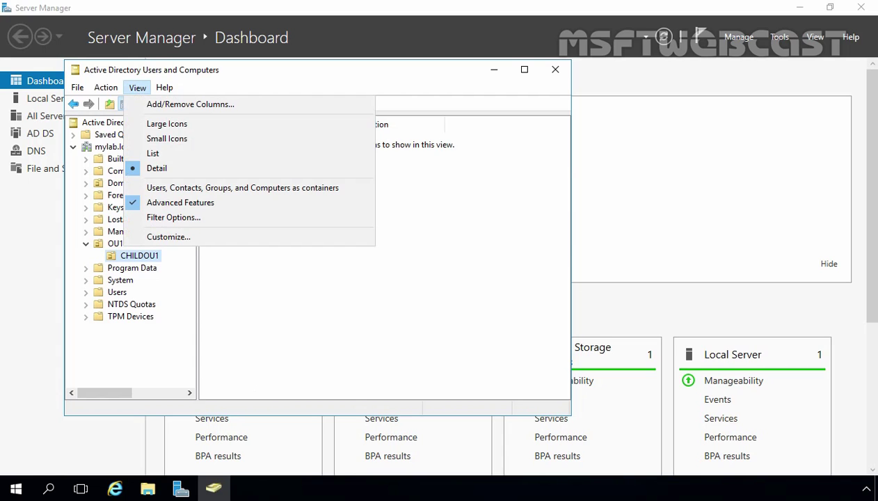
left_click(173, 202)
left_click(115, 220)
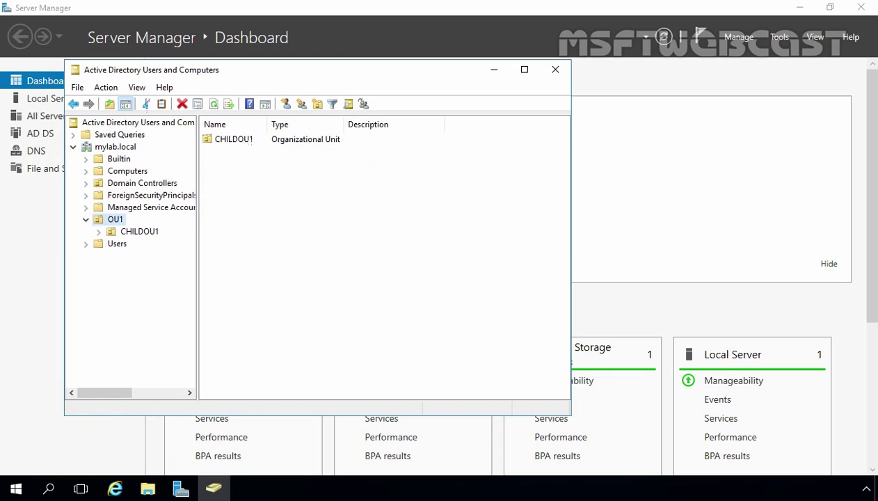
left_click(143, 232)
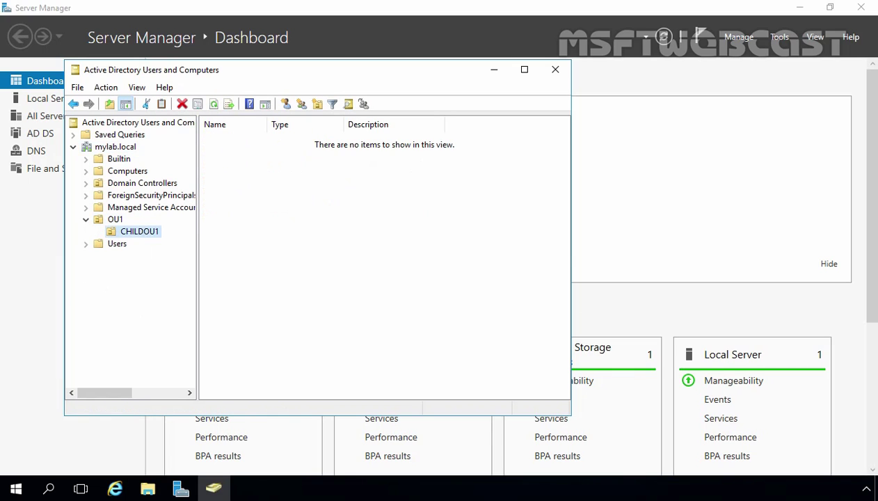
right_click(142, 231)
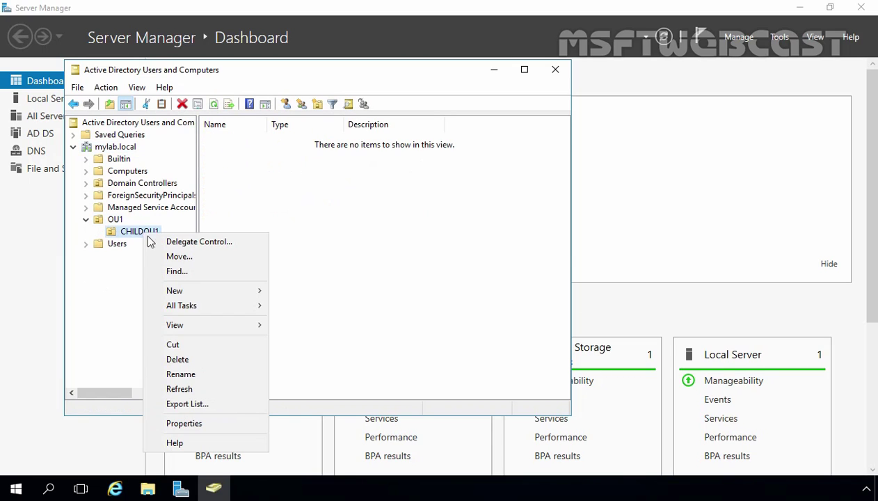
left_click(185, 421)
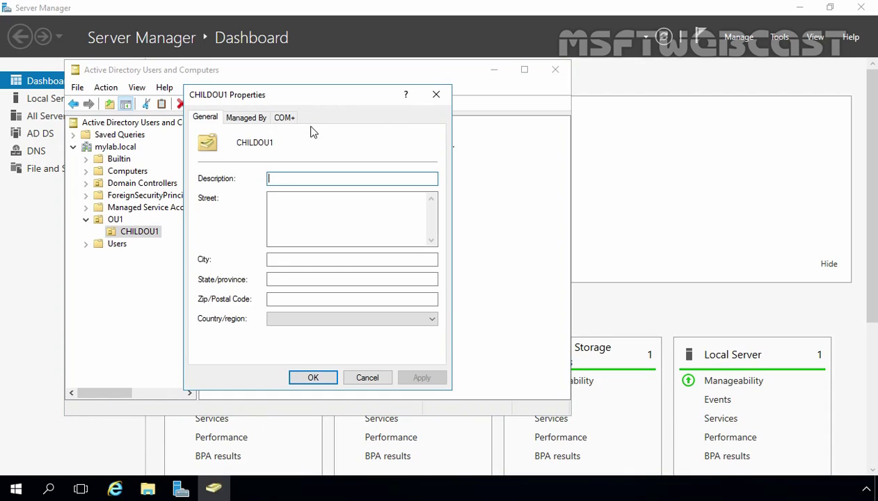
left_click(306, 381)
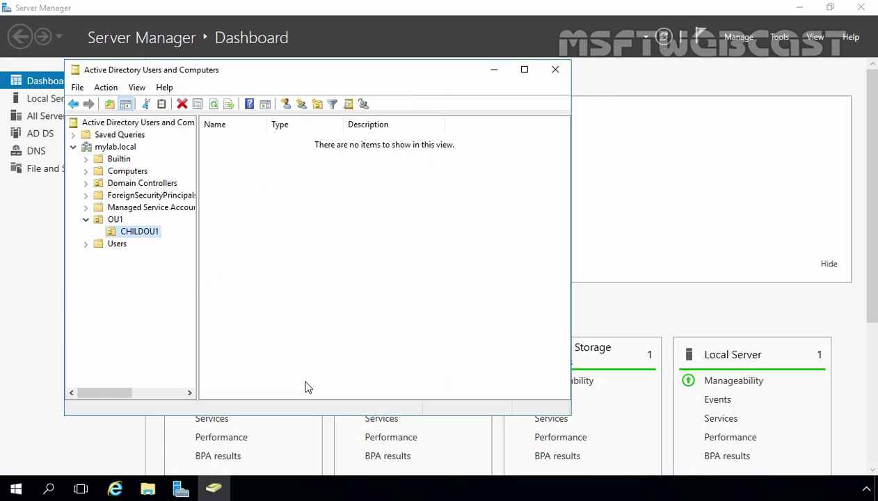
Delete CHILDOU1 and confirm with Yes
right_click(147, 231)
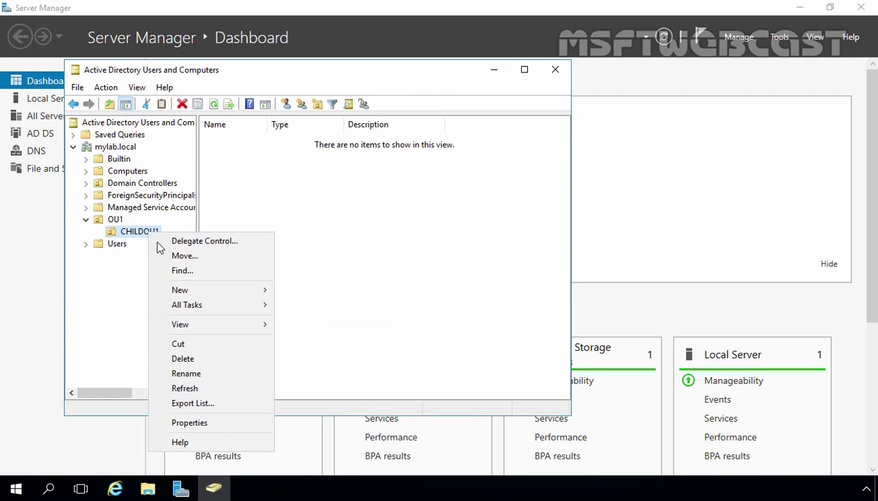
left_click(182, 358)
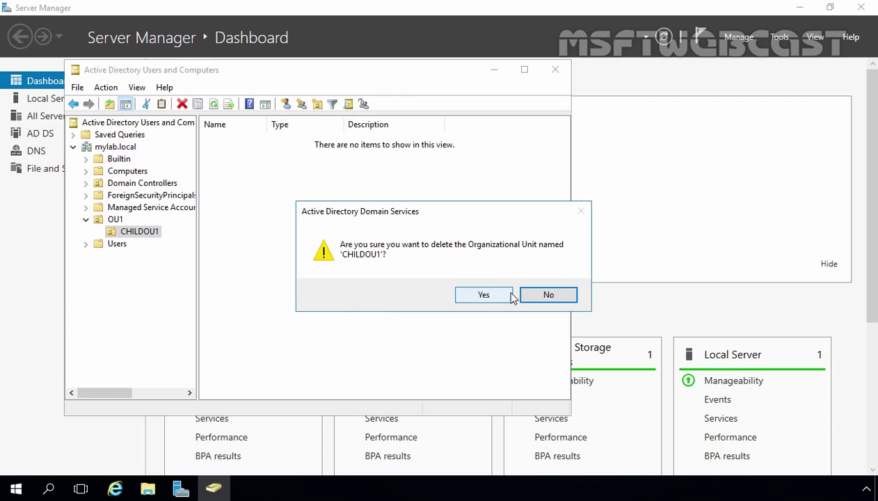
left_click(481, 295)
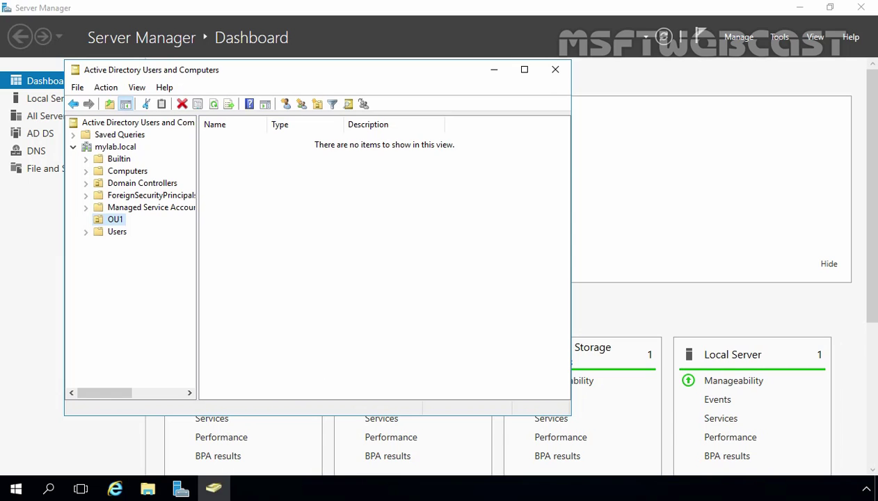
Minimize ADUC and launch Windows PowerShell by searching for powershell
left_click(216, 488)
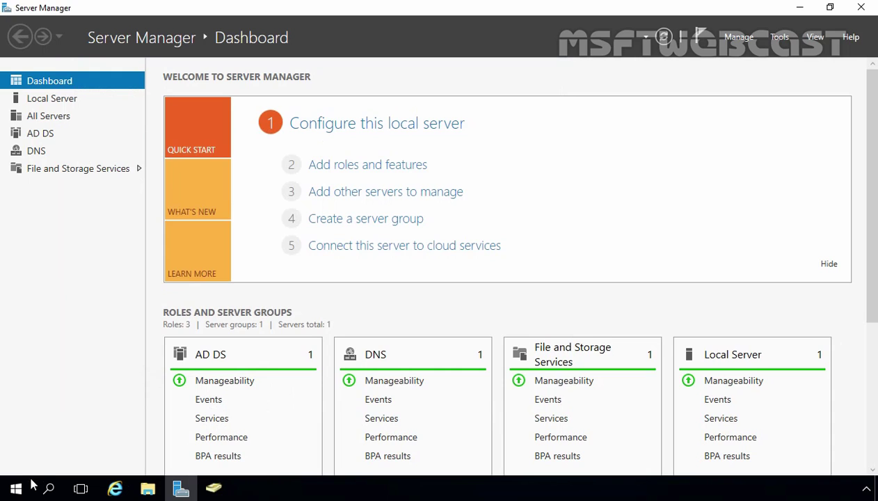
left_click(52, 490)
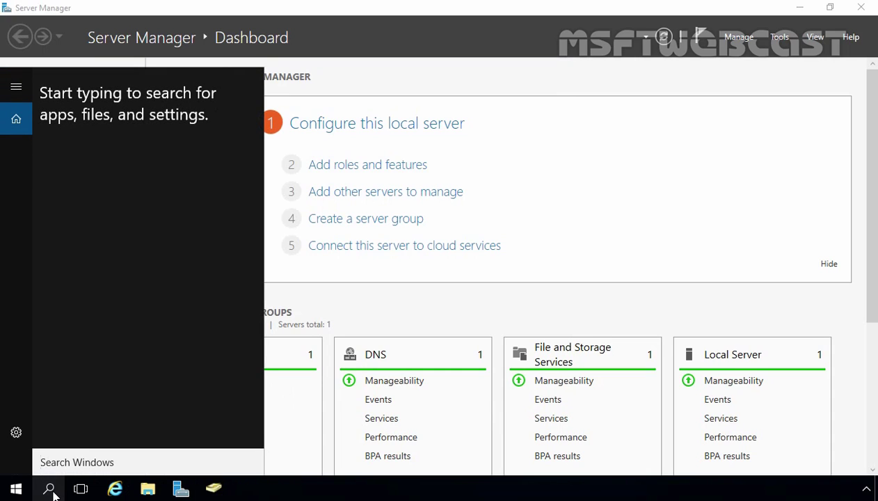
type("powershell")
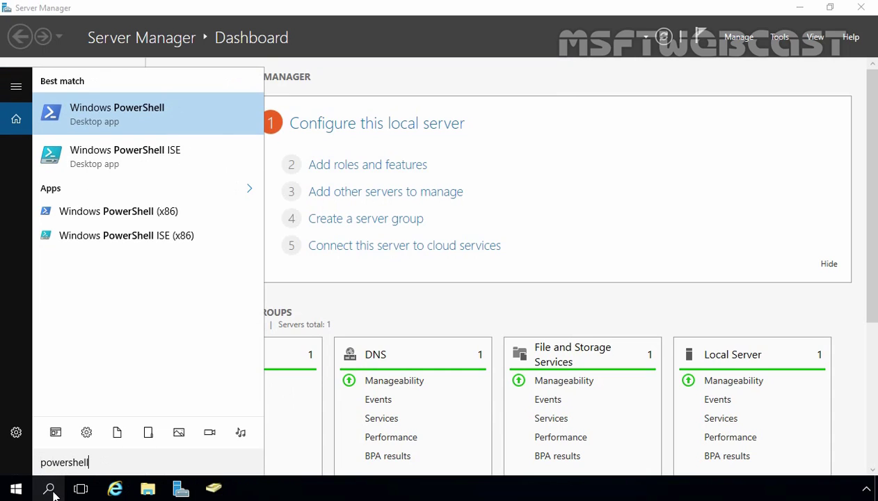
left_click(91, 110)
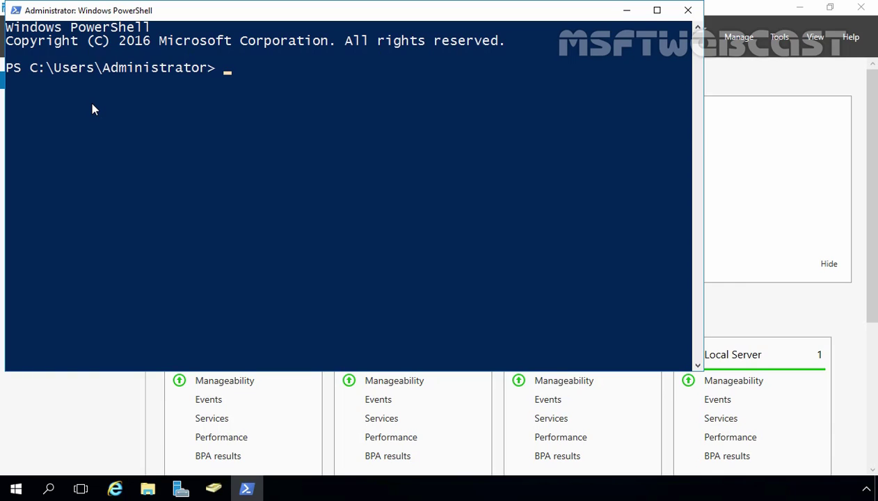
Run New-ADOrganizationalUnit "OU2" in PowerShell to create OU2
type("new-ador")
key("Tab")
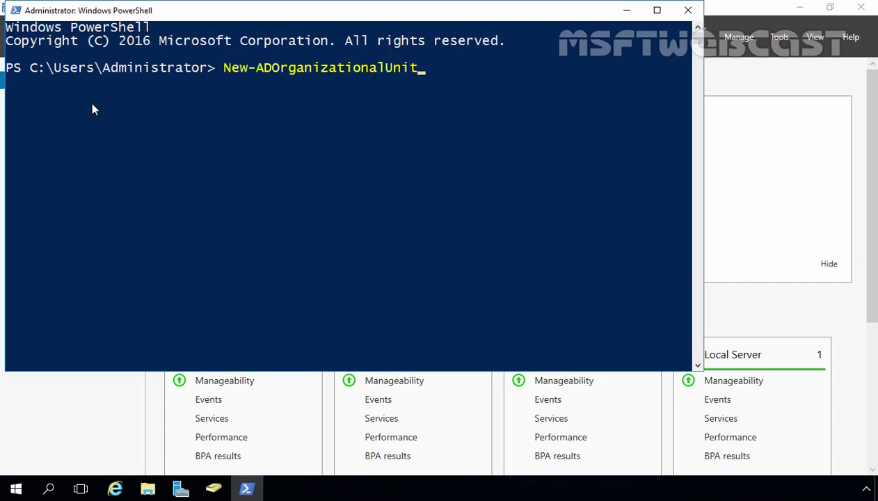
type("\"OU2\"")
key("Return")
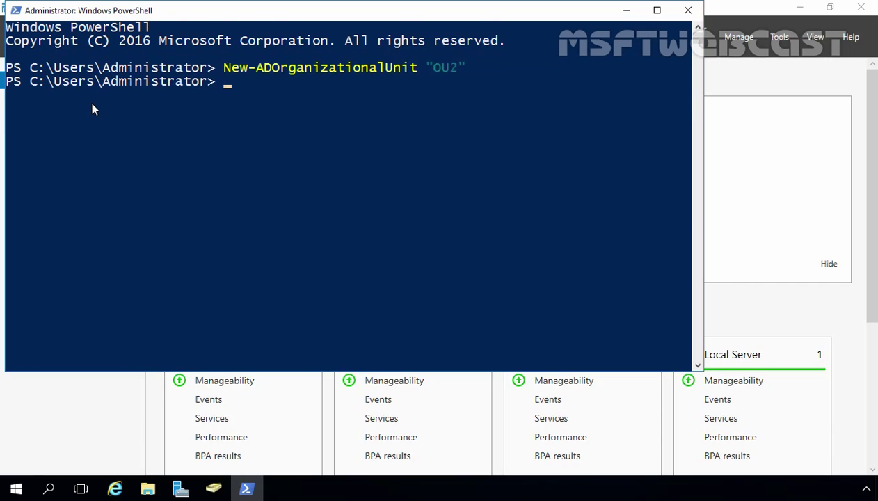
left_click(214, 489)
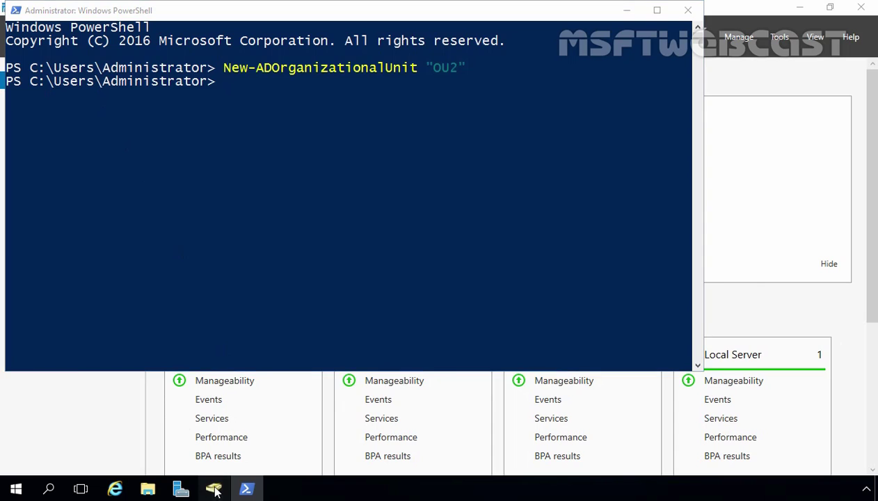
Refresh mylab.local to show the new empty OU2, then return to PowerShell
left_click(115, 147)
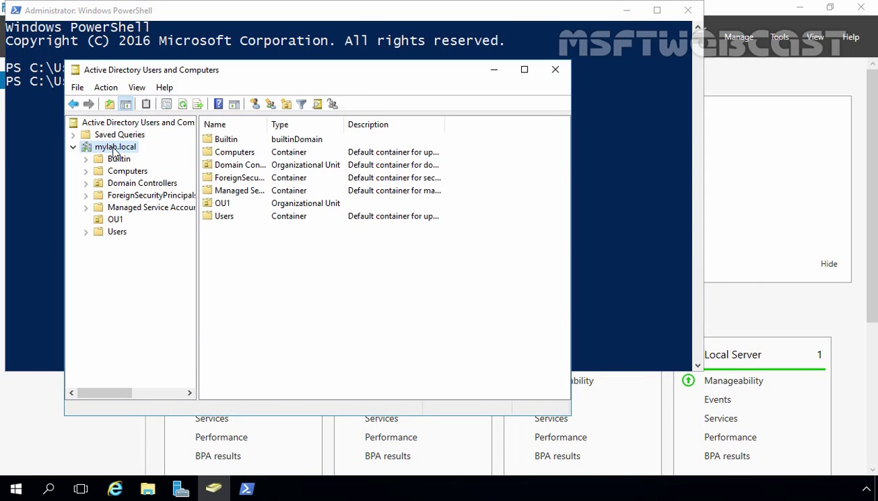
left_click(183, 104)
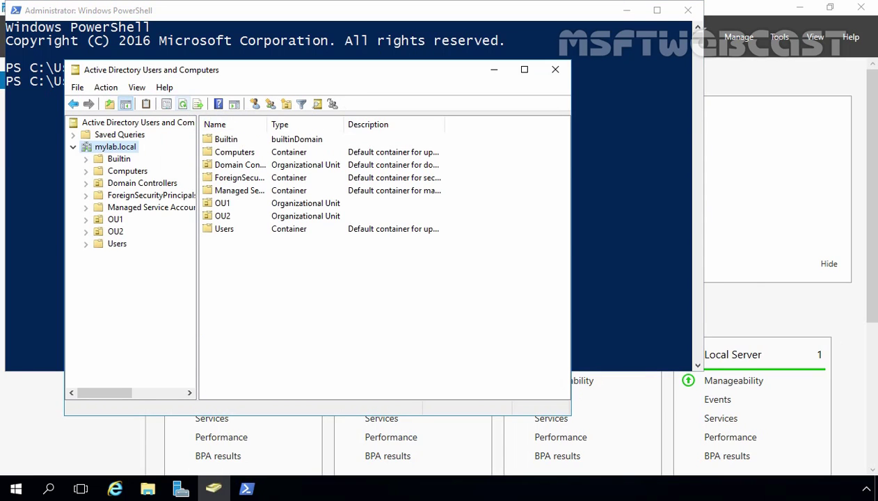
left_click(115, 232)
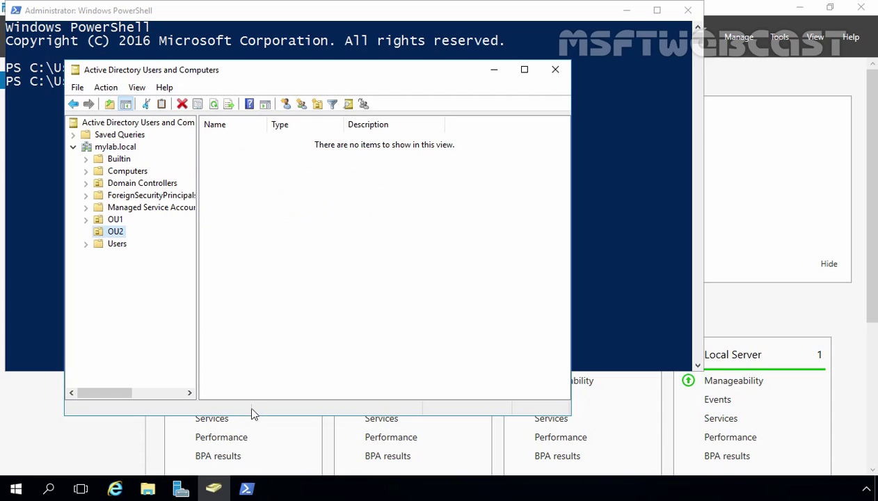
left_click(214, 489)
left_click(179, 284)
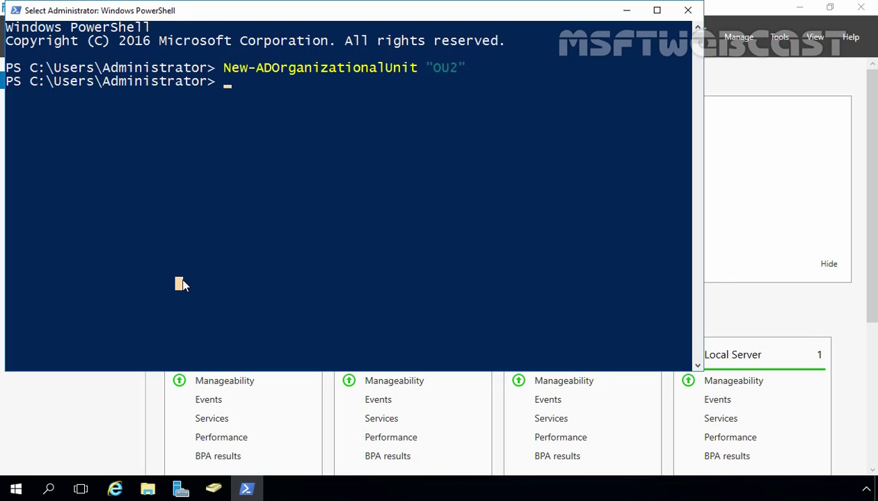
Run New-ADOrganizationalUnit "CHILDOU2" -path "OU=OU2,DC=mylab,dc=local" by editing the previous command
key("Up")
key("Left")
key("Left")
key("Left")
key("Left")
type("CHILD")
key("Right")
key("Right")
key("Right")
key("Right")
type("-path \"OU=OU2,DC=mylab")
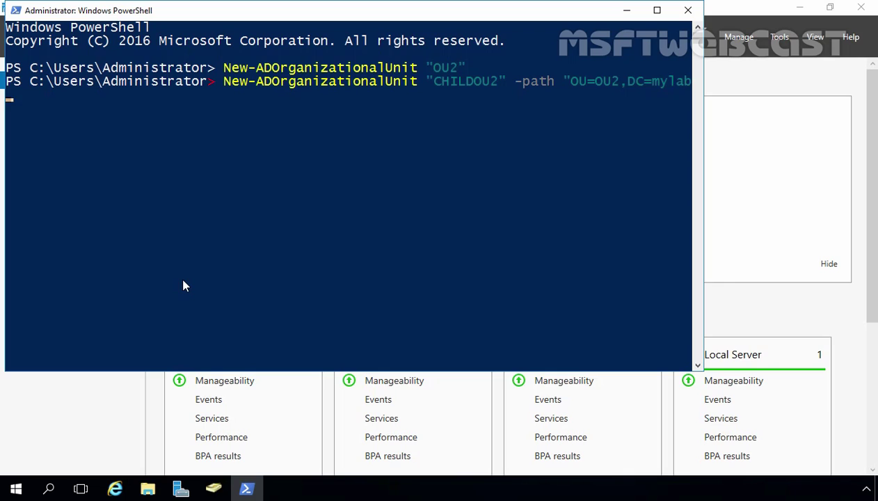
type(",dc=local\"")
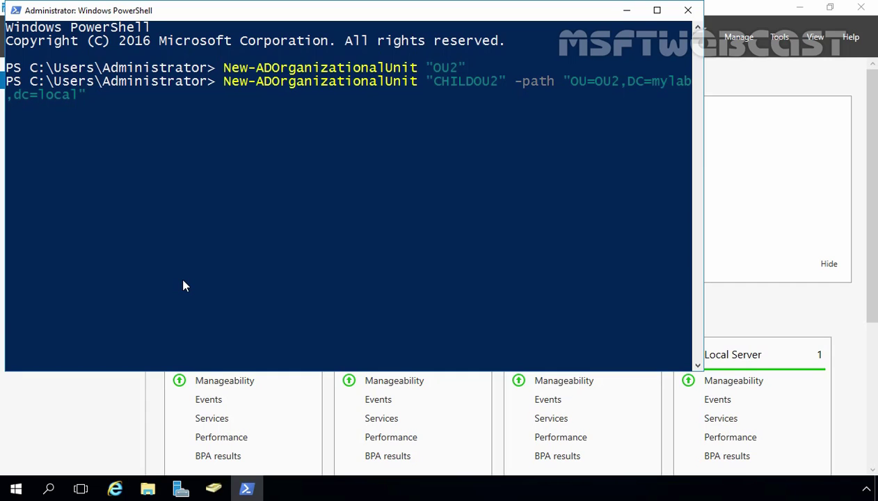
key("Return")
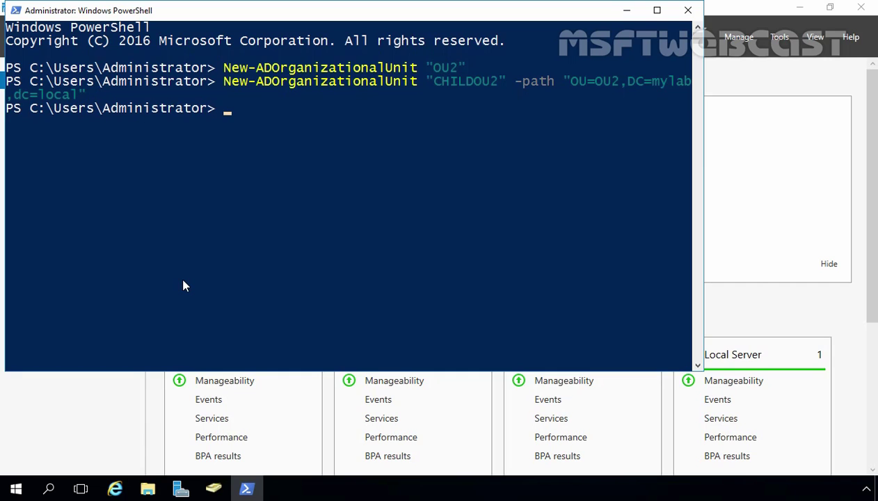
Refresh OU2 in ADUC to confirm CHILDOU2 appears, then go back to PowerShell
left_click(224, 492)
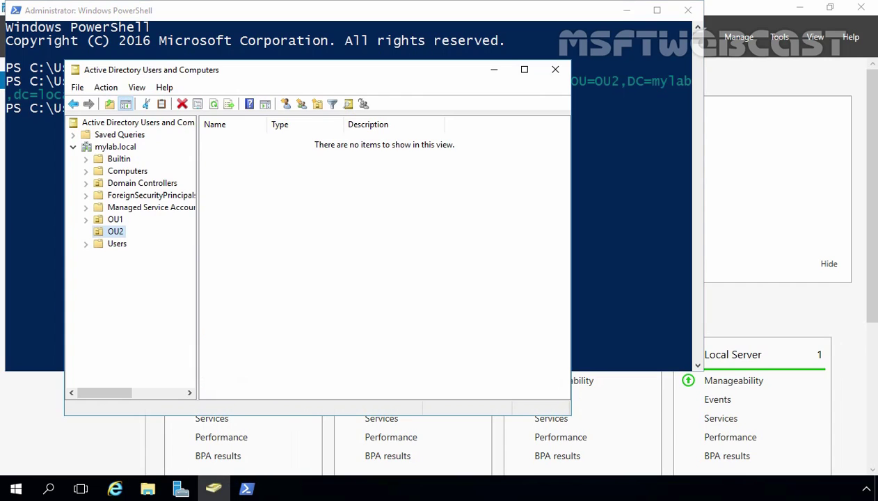
right_click(116, 234)
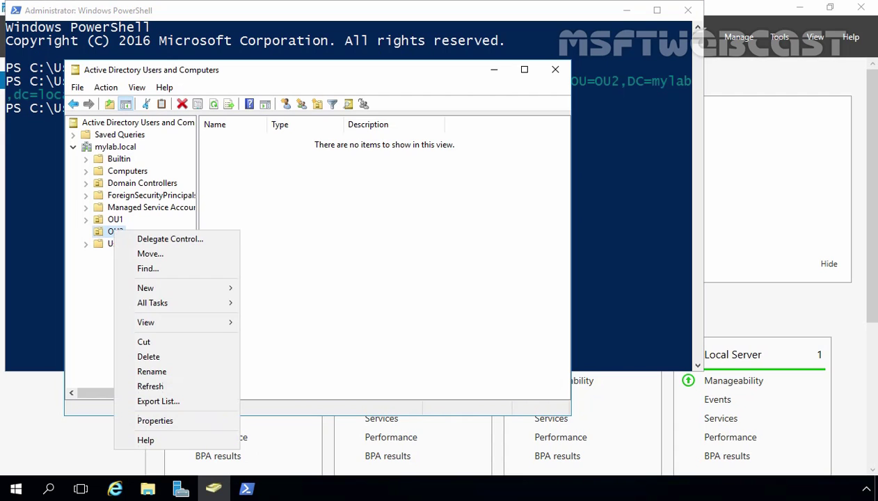
left_click(158, 388)
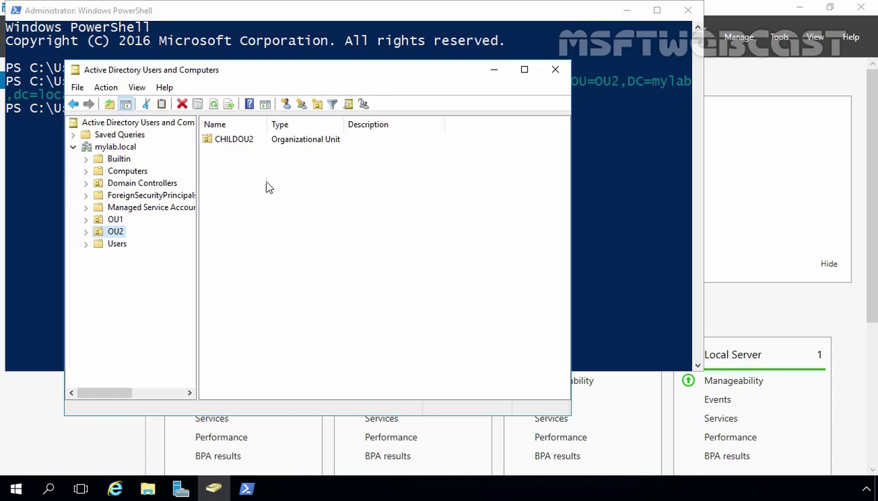
left_click(221, 139)
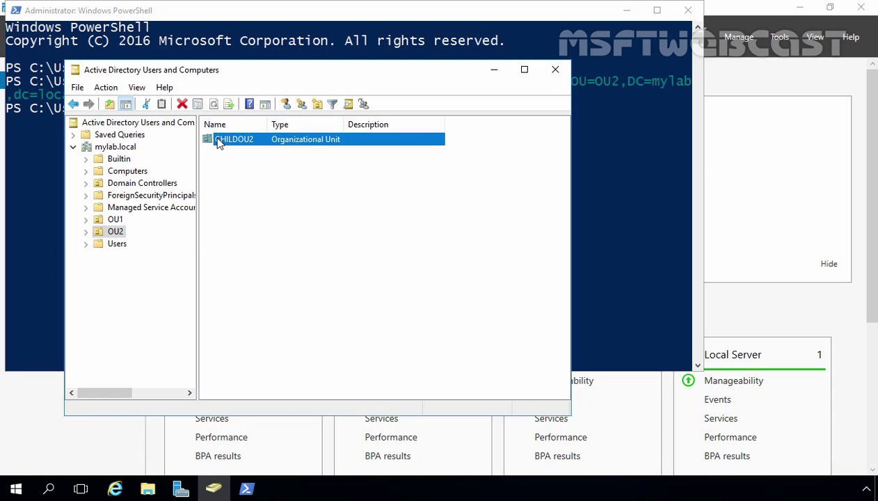
left_click(493, 69)
left_click(410, 201)
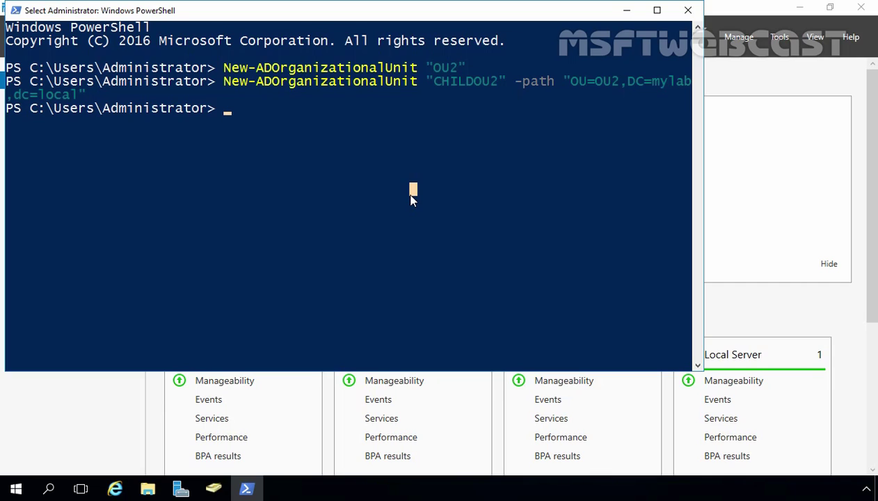
Run Set-ADOrganizationalUnit on "OU=CHILDOU2,OU=OU2,DC=MYLAB,DC=LOCAL" with -ProtectedFromAccidentalDeletion:$false
key("Escape")
type("set")
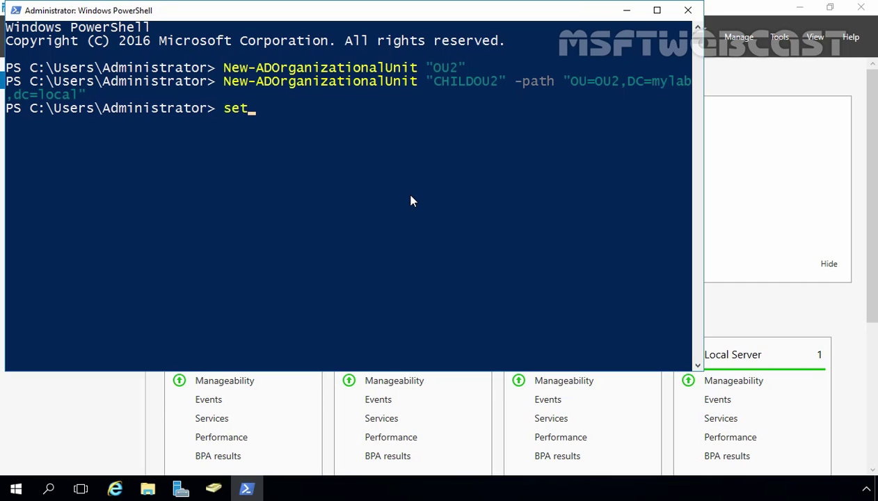
type("-ado")
key("Tab")
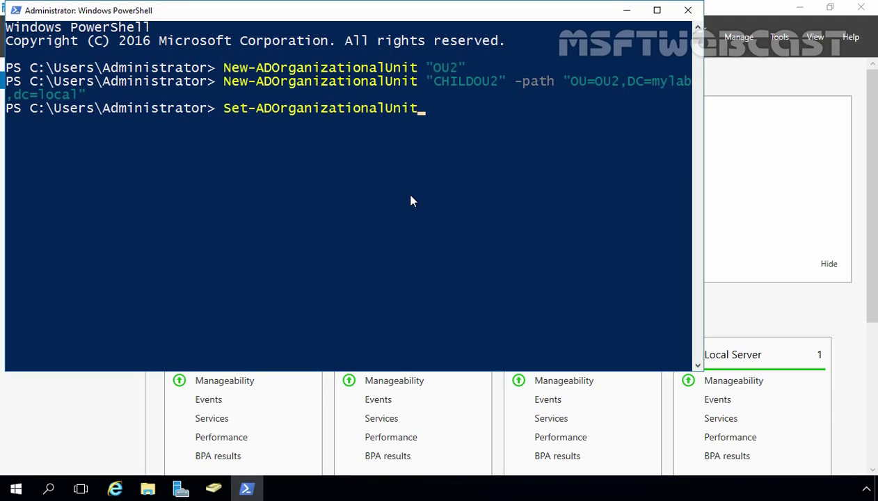
type("-ide")
key("Tab")
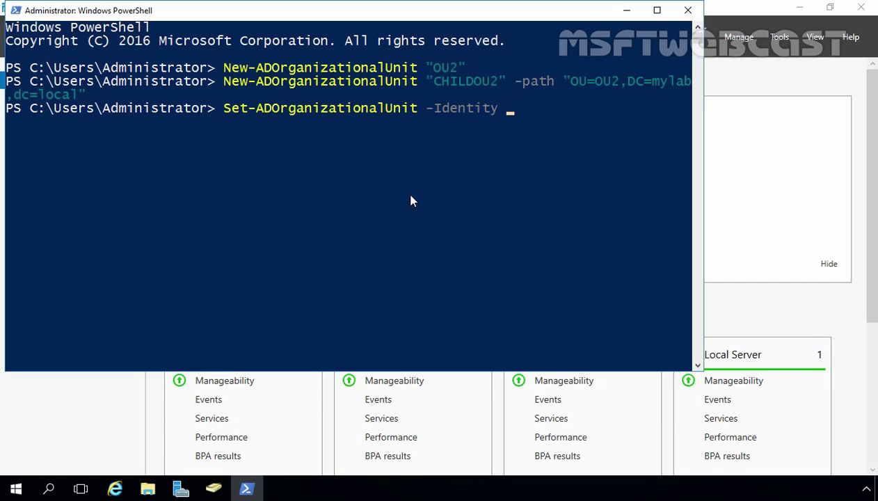
type("\"OU=CHILDO")
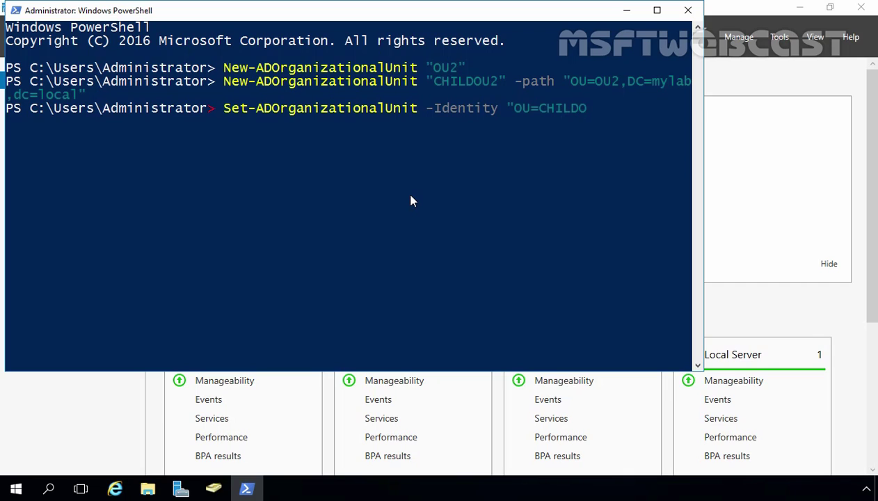
type("U2,OU=OU2,DC=MYLAB")
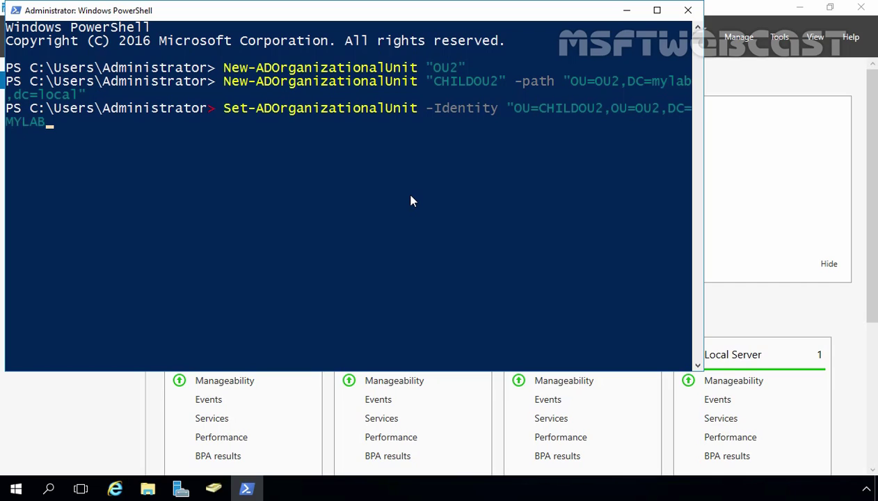
type(",DC=LOCAL")
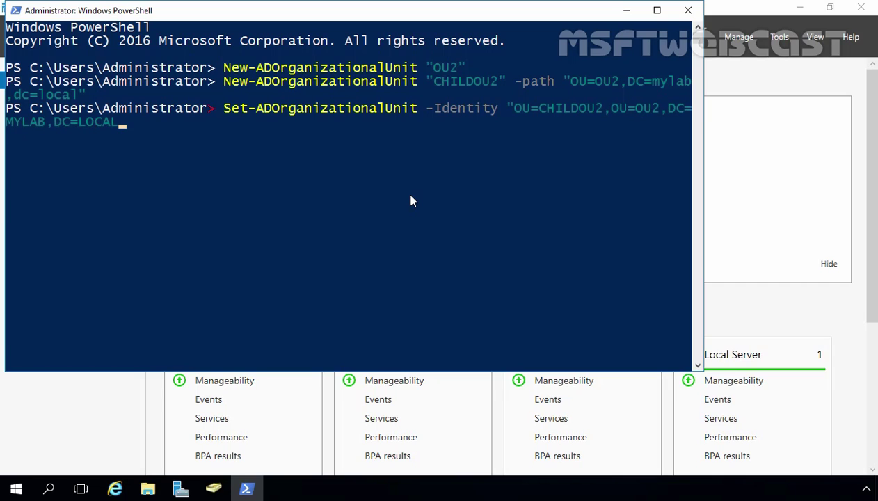
type("\" -pro")
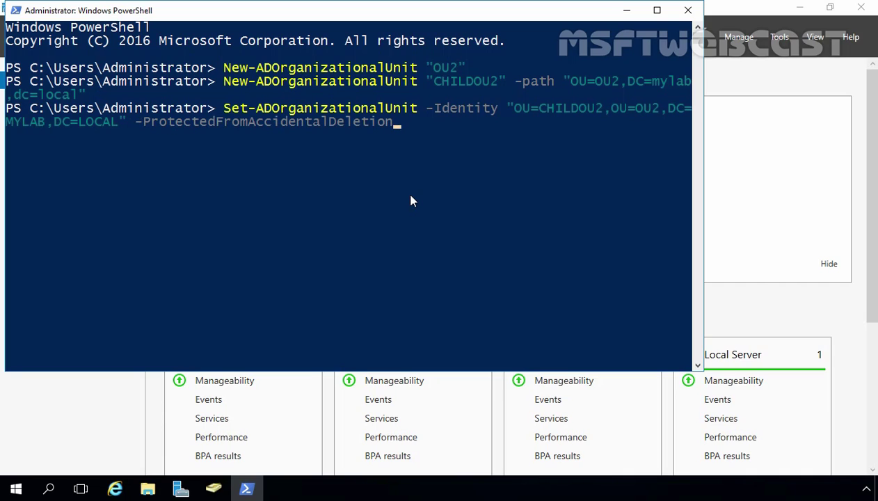
type(":$false")
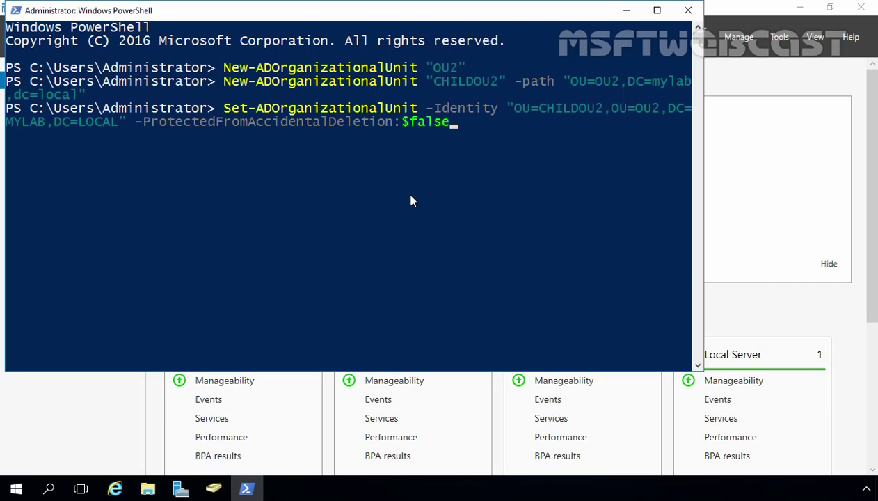
key("Return")
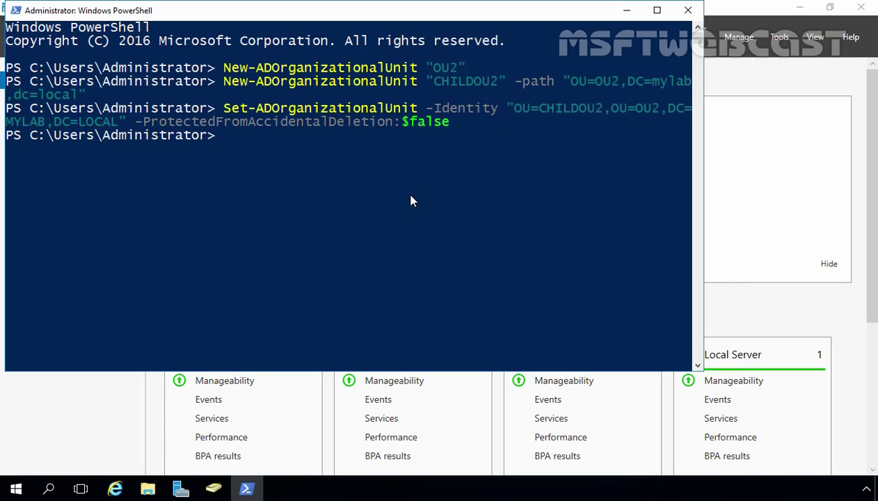
type("remove-ado")
Write Remove-ADOrganizationalUnit -Identity "OU=CHILDOU2,OU=OU2,DC=MYLAB,DC=LOCAL" -Confirm:$FALSE at the PowerShell prompt
key("Tab")
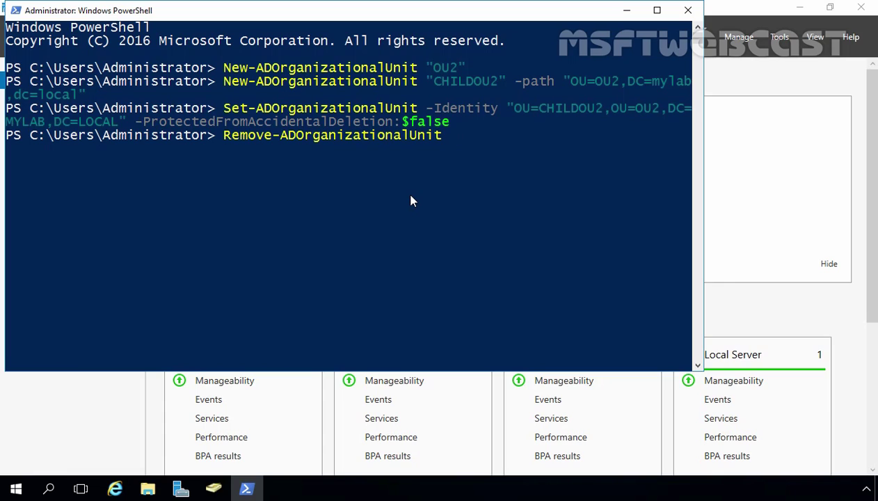
type("-id")
key("Tab")
type("\"OU=CHILD")
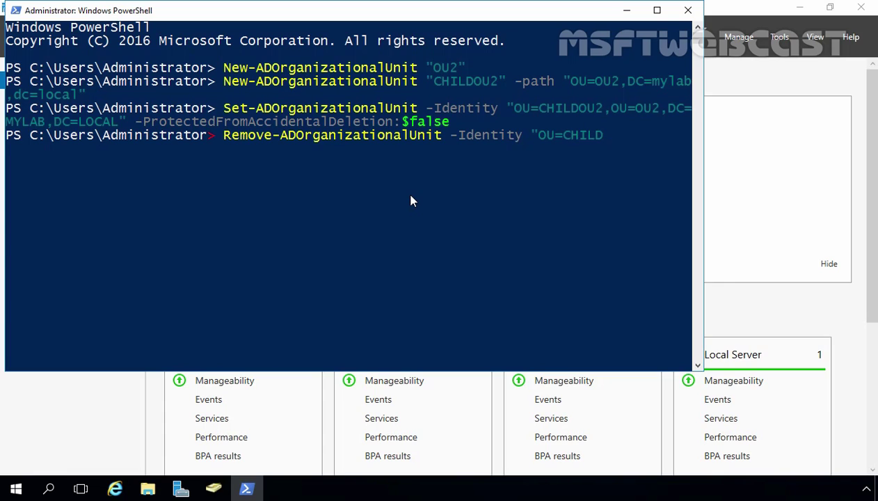
type("OU2,OU=OU2")
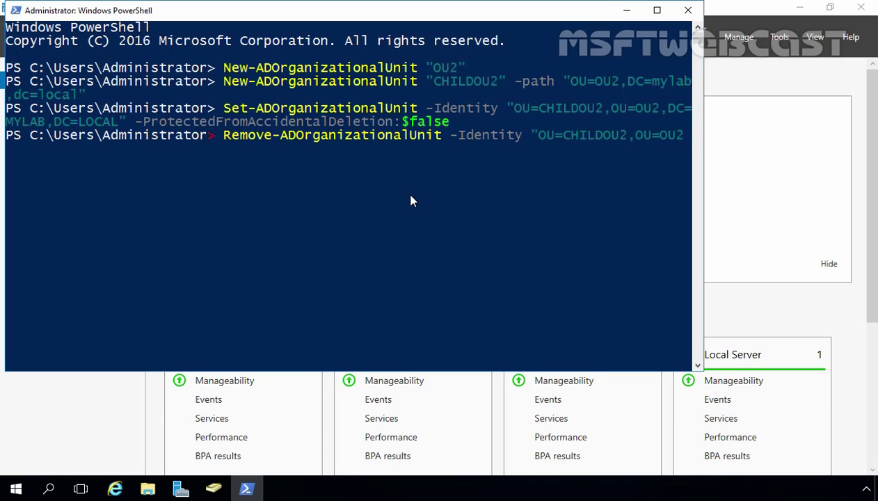
type(",DC=MYLAB,DC=L")
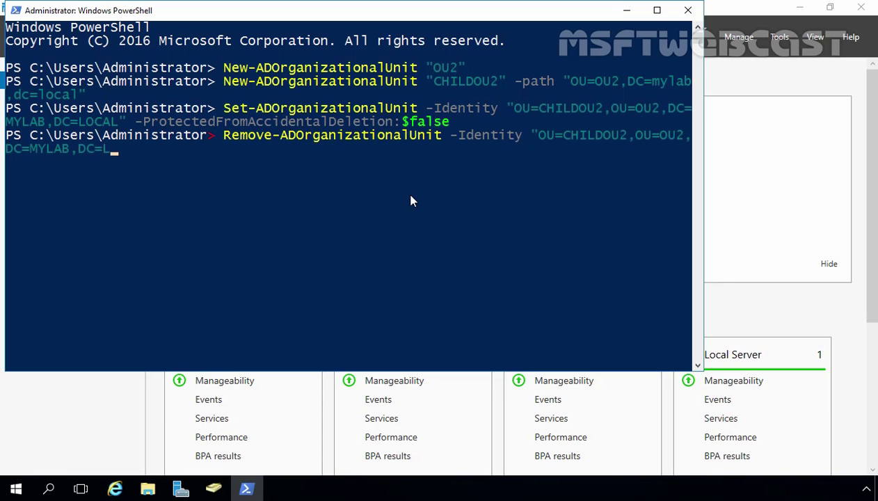
type("OCAL\" -Confirm")
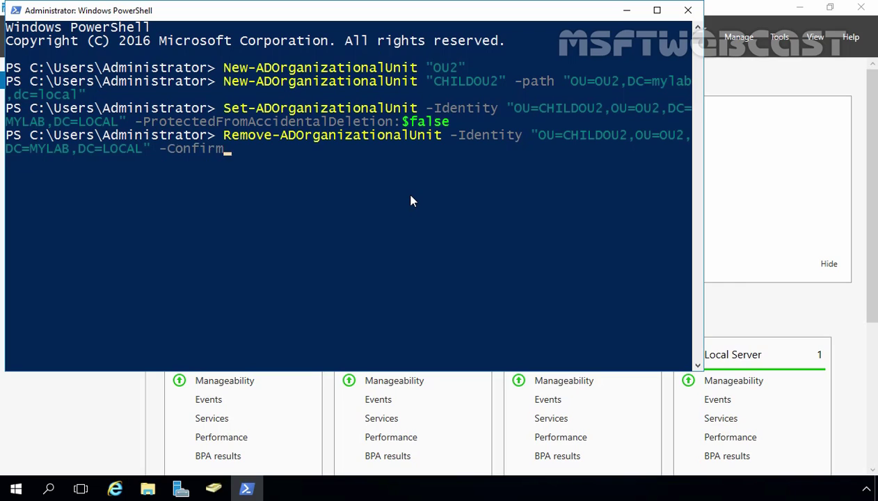
type(":$FALSE")
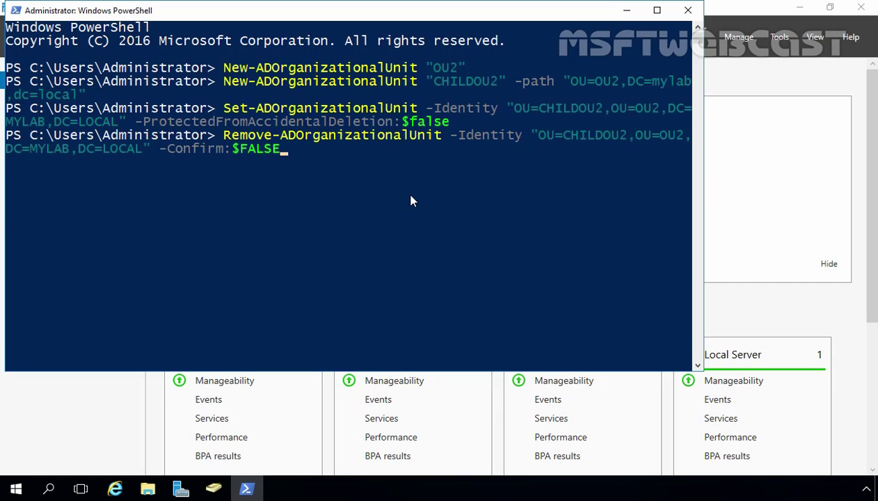
Select OU2 in Active Directory Users and Computers to view its contents
left_click(213, 490)
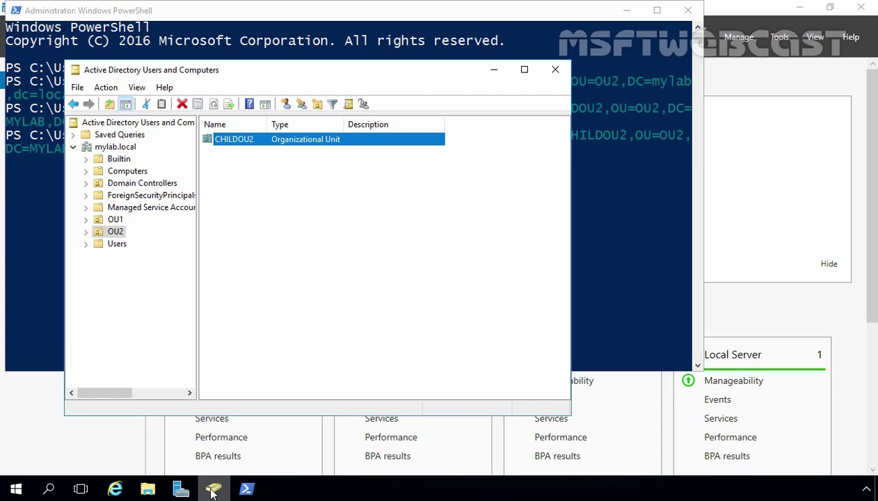
left_click(115, 231)
right_click(325, 200)
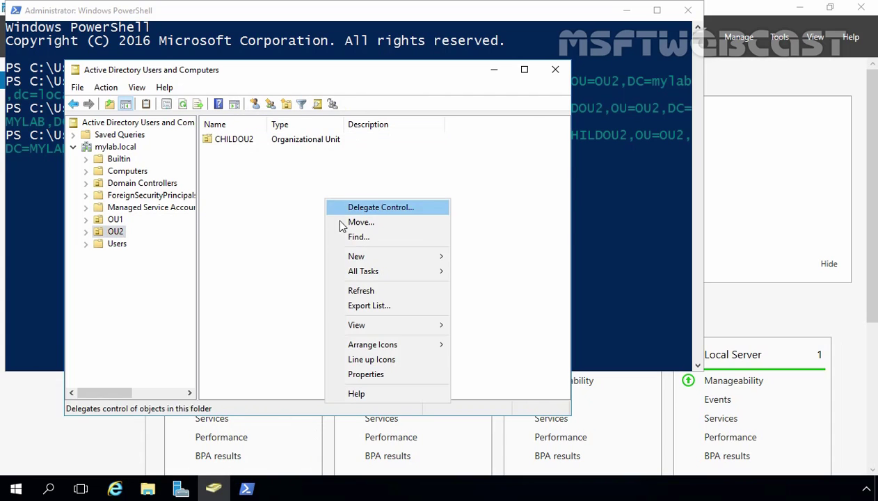
left_click(243, 164)
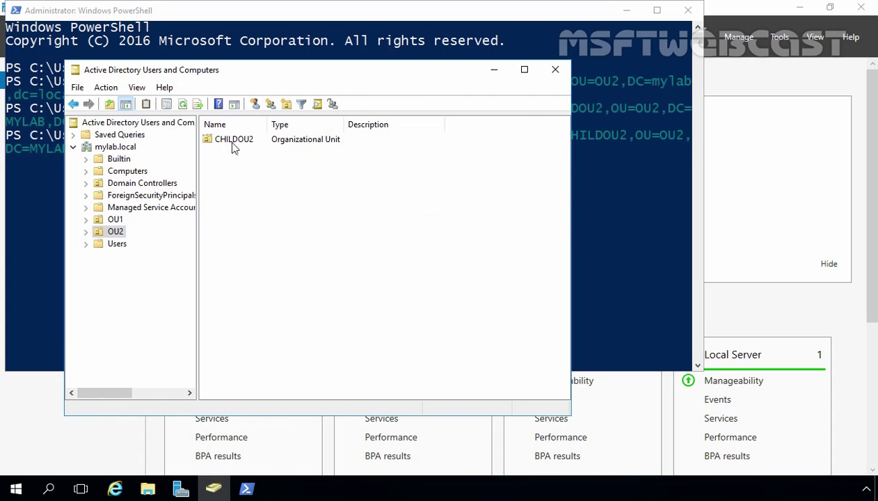
left_click(625, 208)
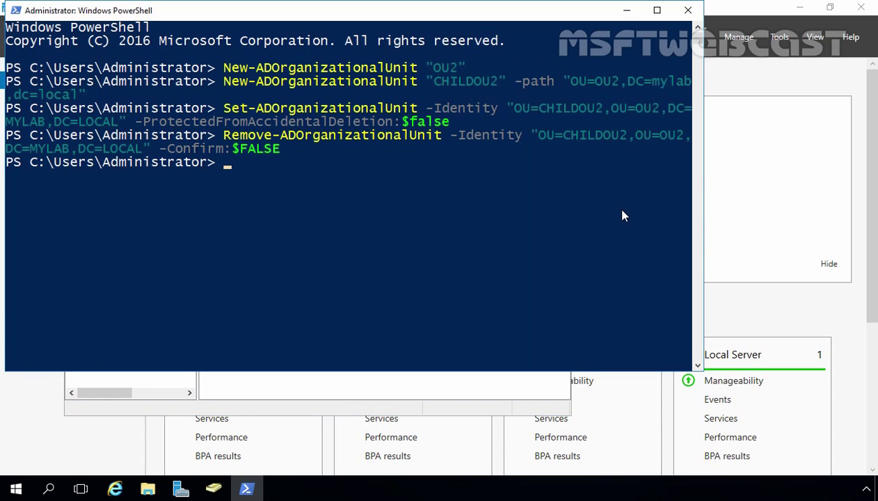
Refresh OU2's contents to confirm CHILDOU2 is gone, then return to PowerShell
left_click(213, 488)
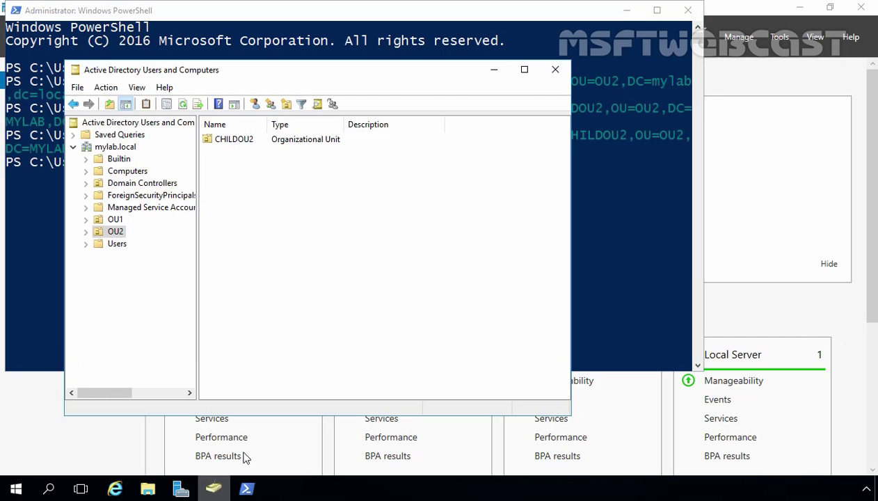
right_click(248, 177)
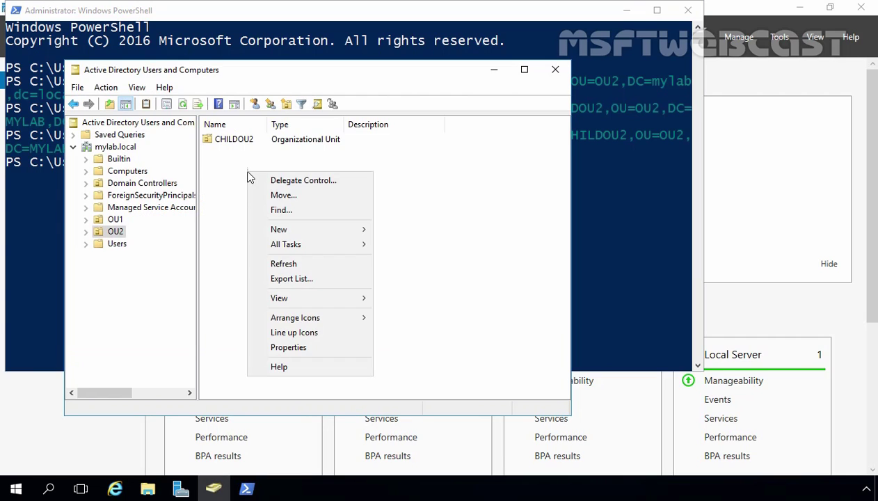
left_click(282, 263)
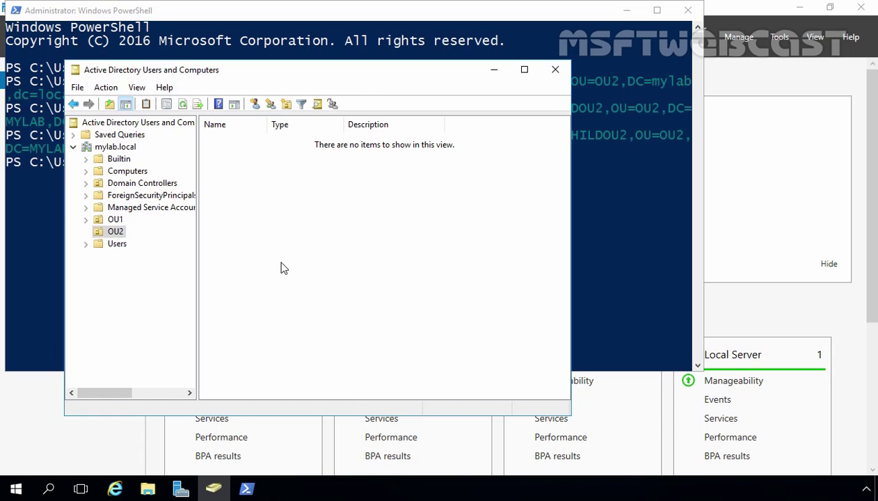
left_click(615, 238)
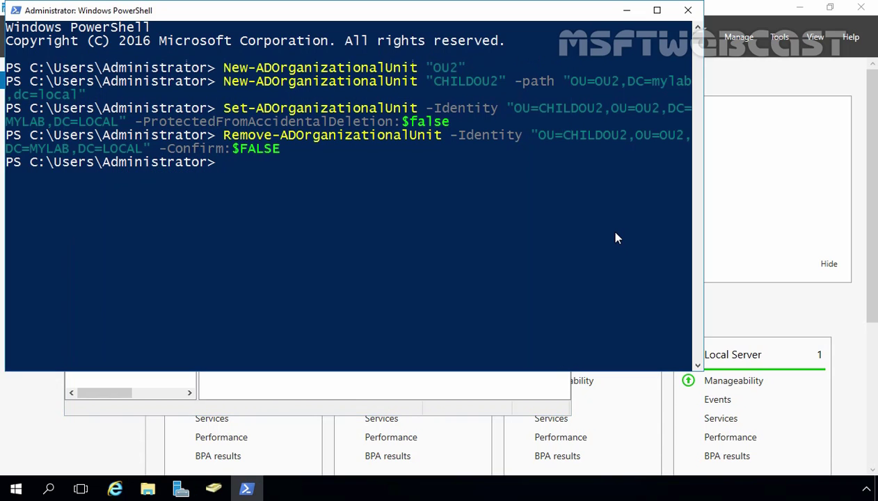